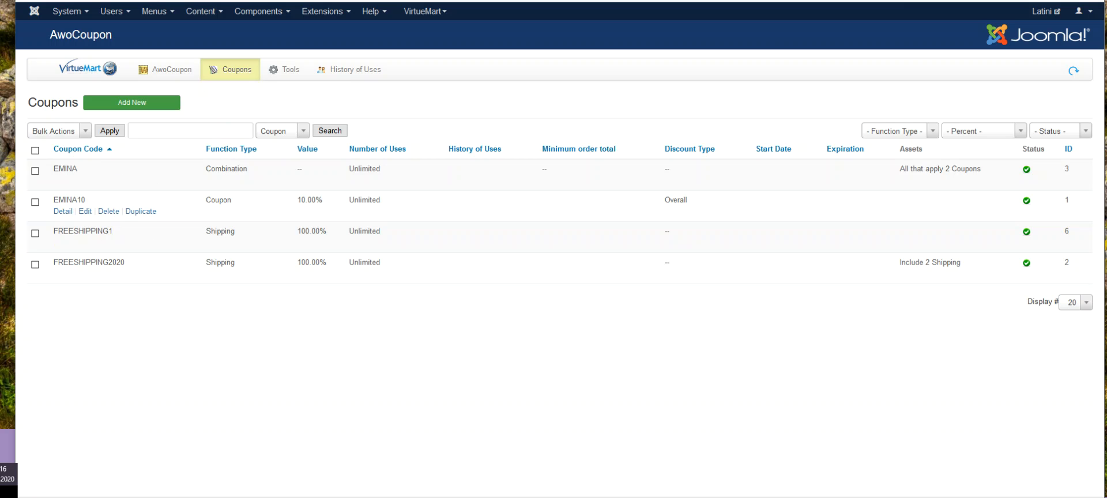
# Add a new coupon with the code DISC20 and a value of 20 percent
pyautogui.click(132, 103)
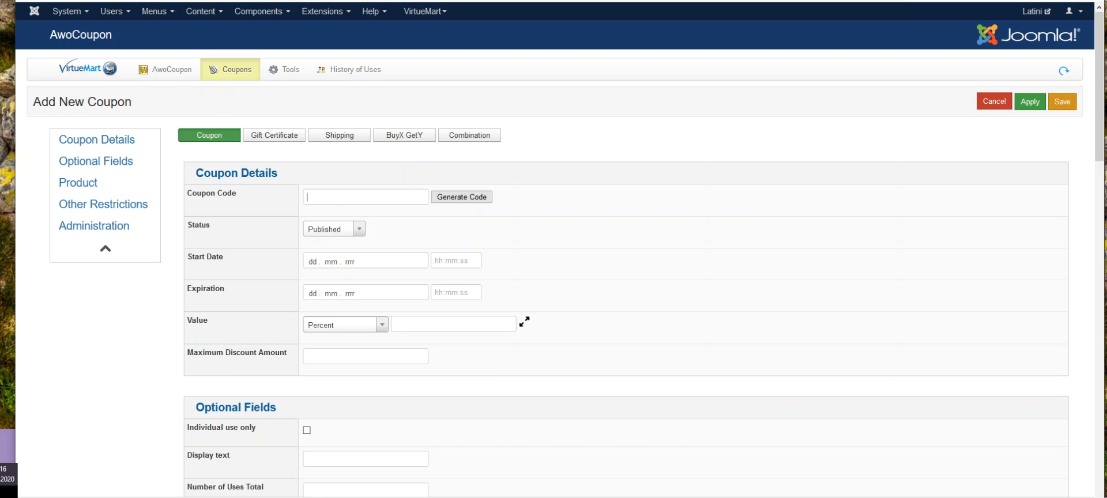
pyautogui.click(461, 197)
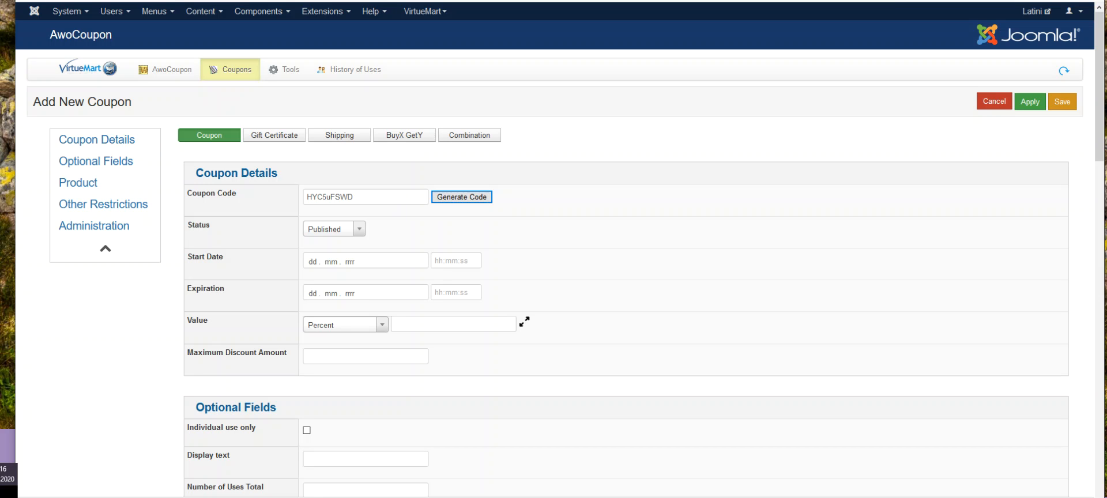
pyautogui.moveTo(354, 197); pyautogui.dragTo(306, 197)
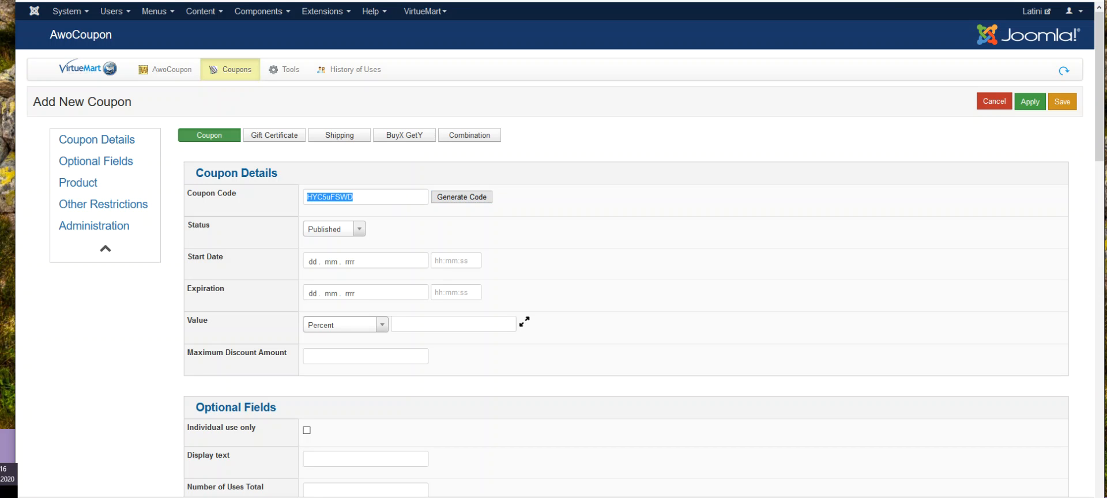
pyautogui.write('DISC')
pyautogui.write('20')
pyautogui.write('20')
# Choose Overall as the coupon's discount type and keep Product as its product type
pyautogui.scroll(-2, 553, 259)
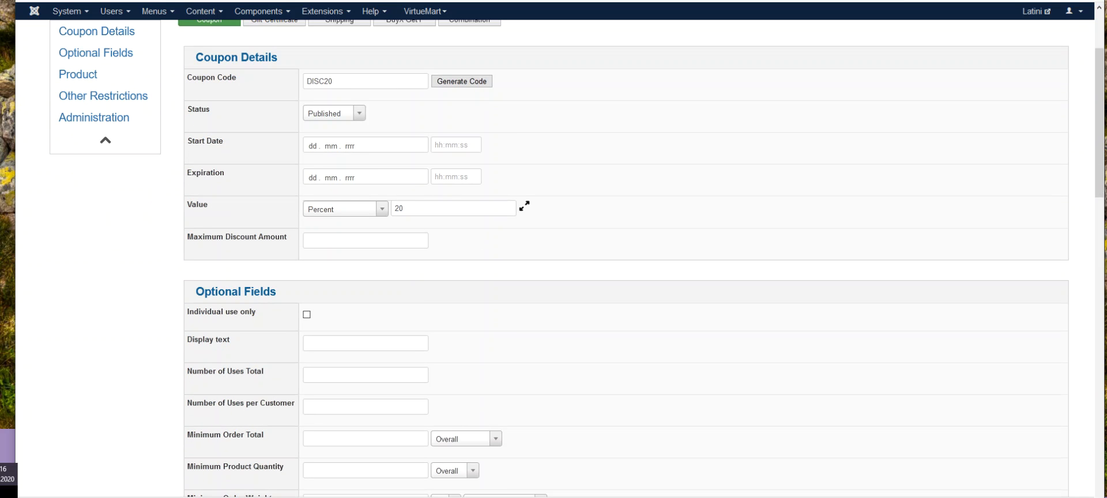
pyautogui.scroll(-1, 626, 259)
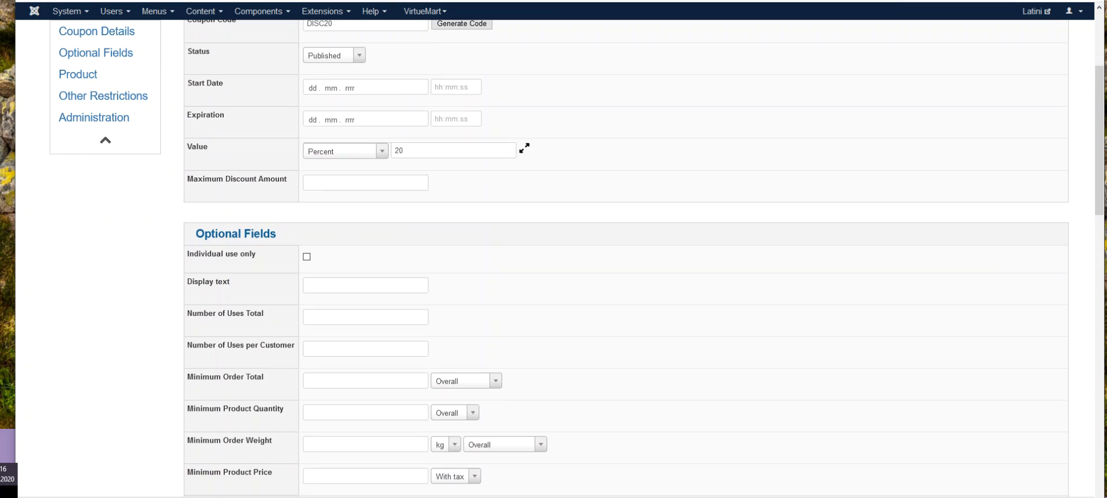
pyautogui.scroll(-2, 625, 259)
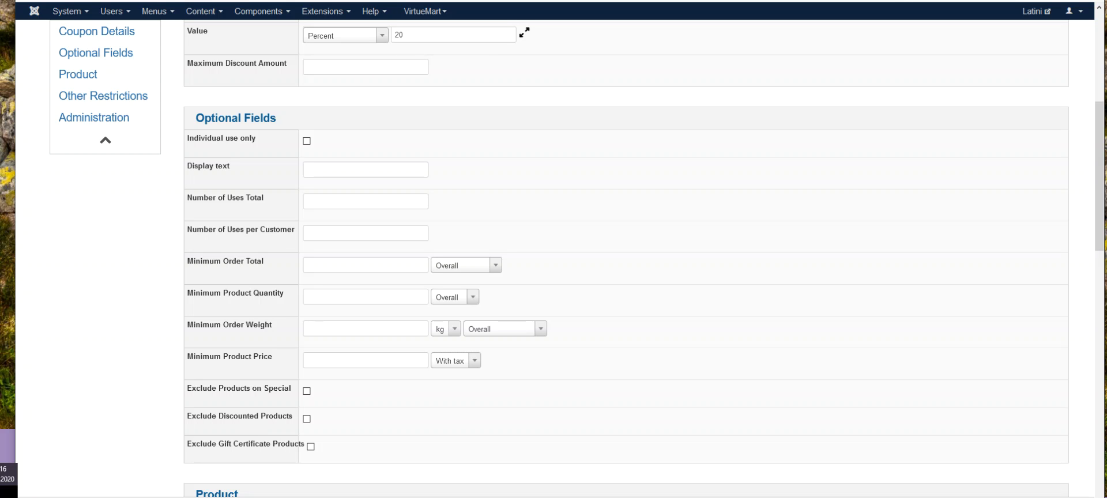
pyautogui.scroll(-5, 626, 259)
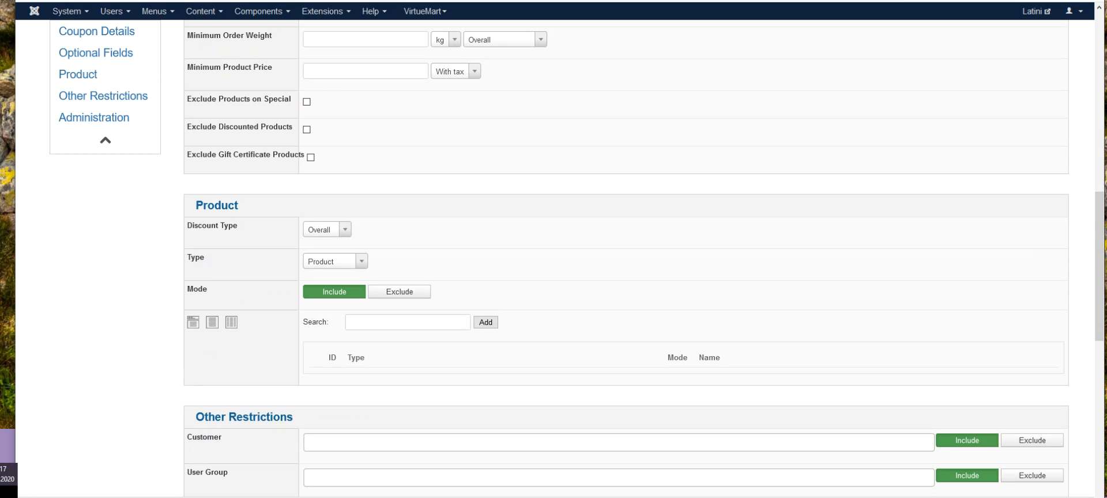
pyautogui.click(327, 229)
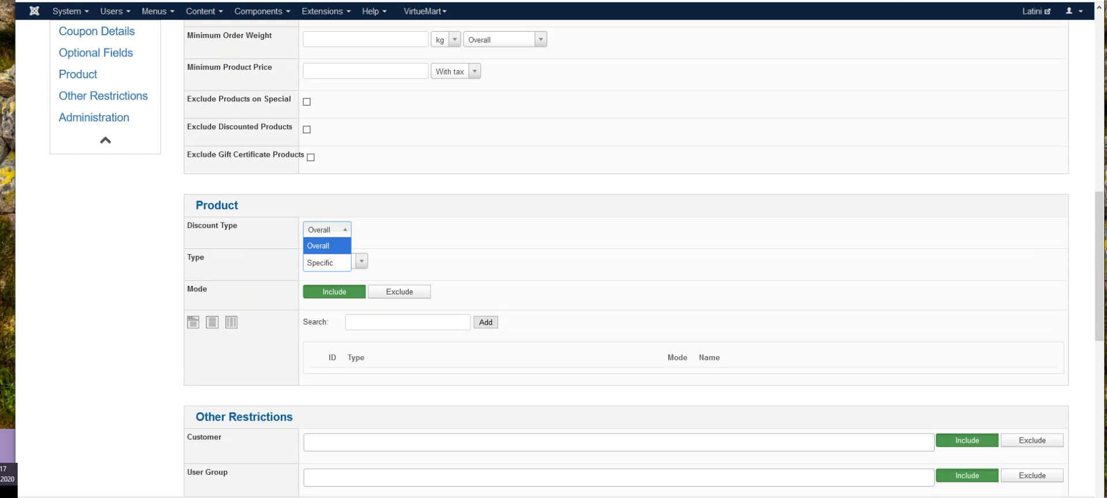
pyautogui.click(326, 245)
pyautogui.click(334, 261)
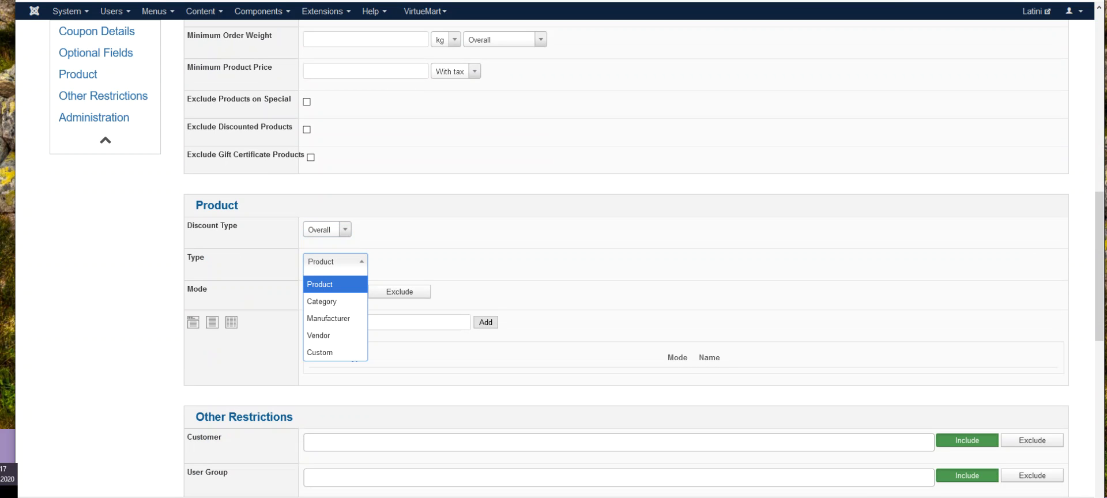
pyautogui.click(334, 262)
# Save the DISC20 coupon with its restriction and administration fields left blank
pyautogui.scroll(-2, 626, 258)
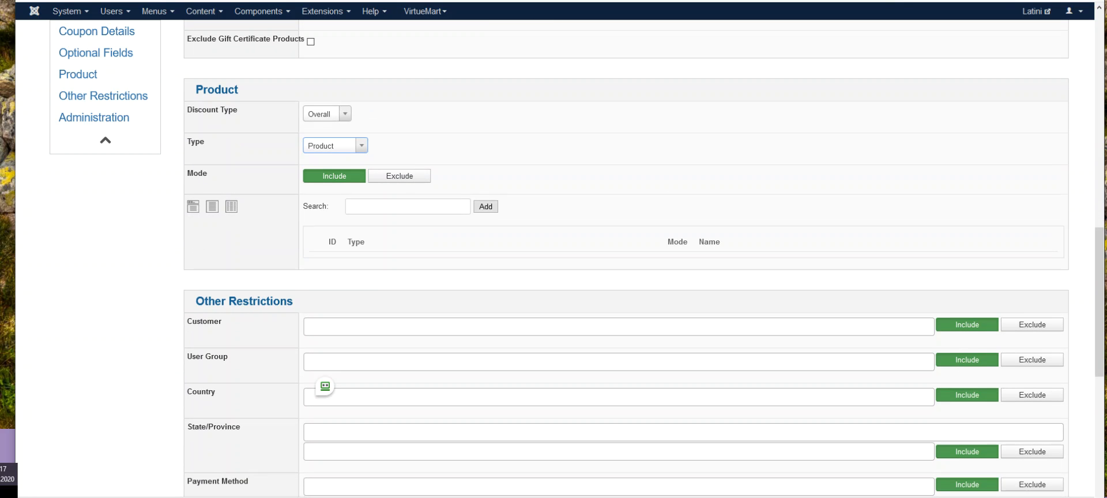
pyautogui.scroll(-2, 626, 259)
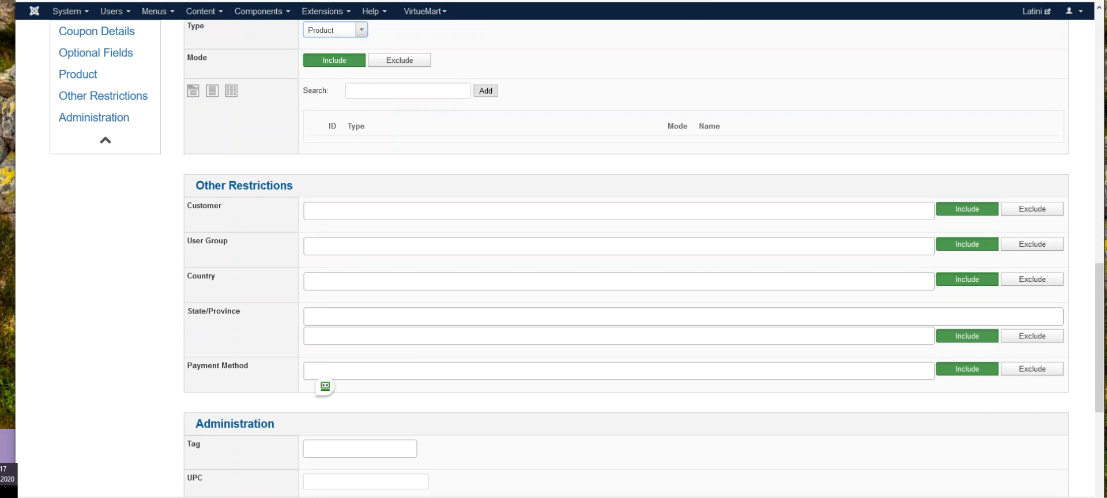
pyautogui.scroll(-4, 626, 258)
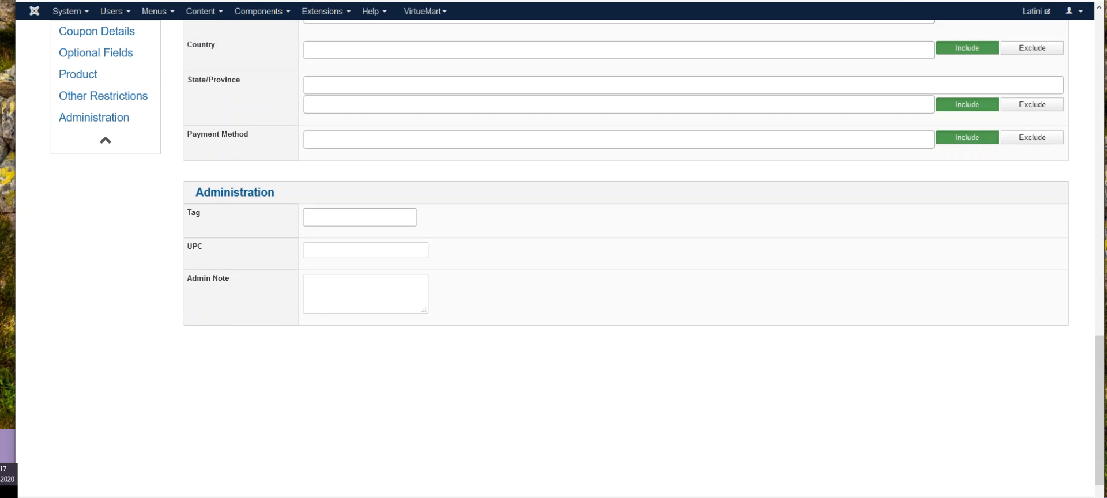
pyautogui.scroll(15, 626, 258)
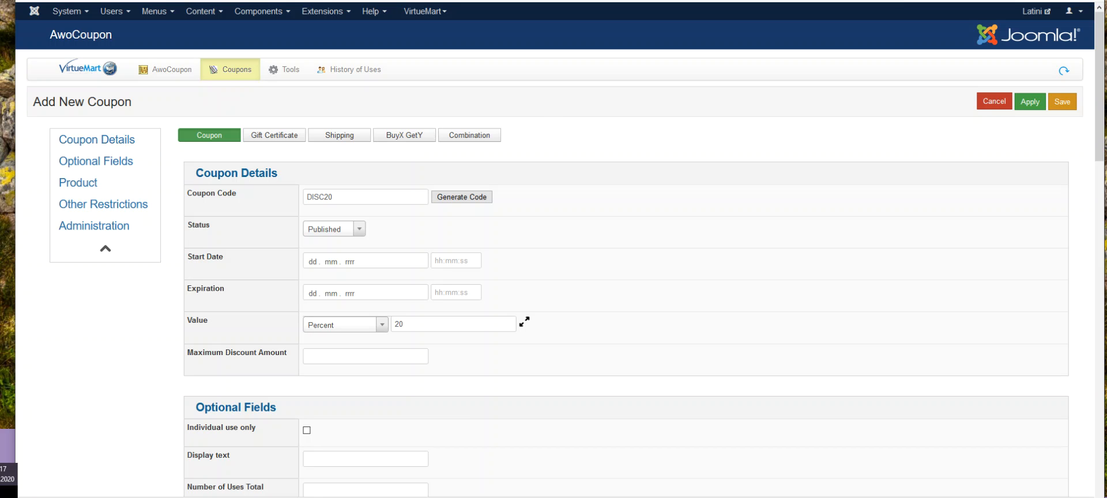
pyautogui.click(1062, 102)
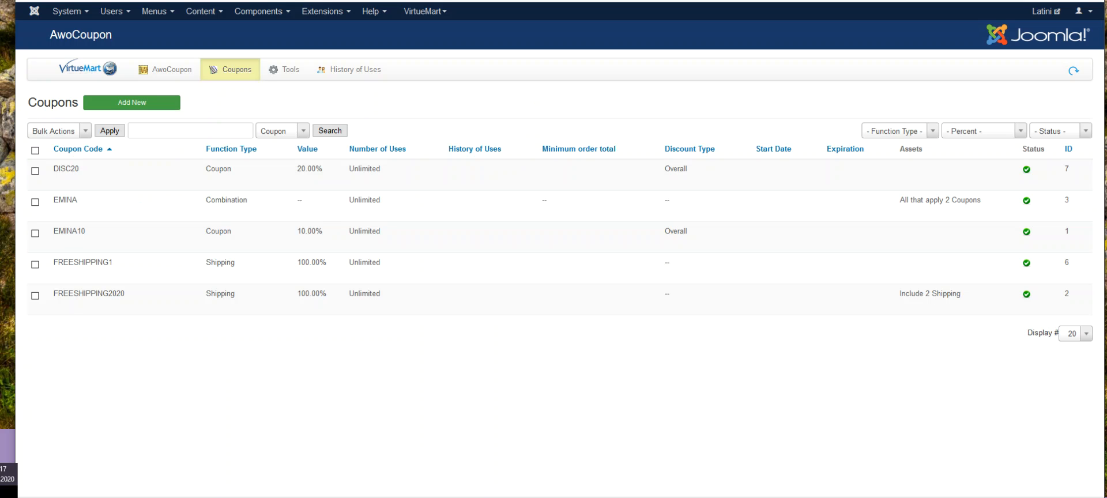
# Add a new Shipping coupon with the code SHIPGRATIS and a value of 100 percent
pyautogui.moveTo(140, 274)
pyautogui.click(132, 102)
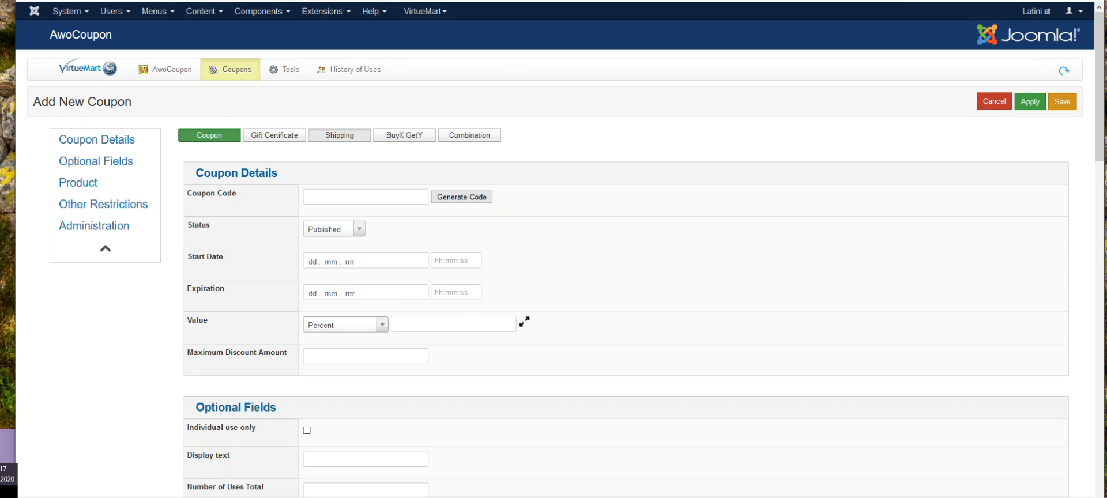
pyautogui.click(339, 135)
pyautogui.write('D')
pyautogui.press('BackSpace')
pyautogui.write('SHIP')
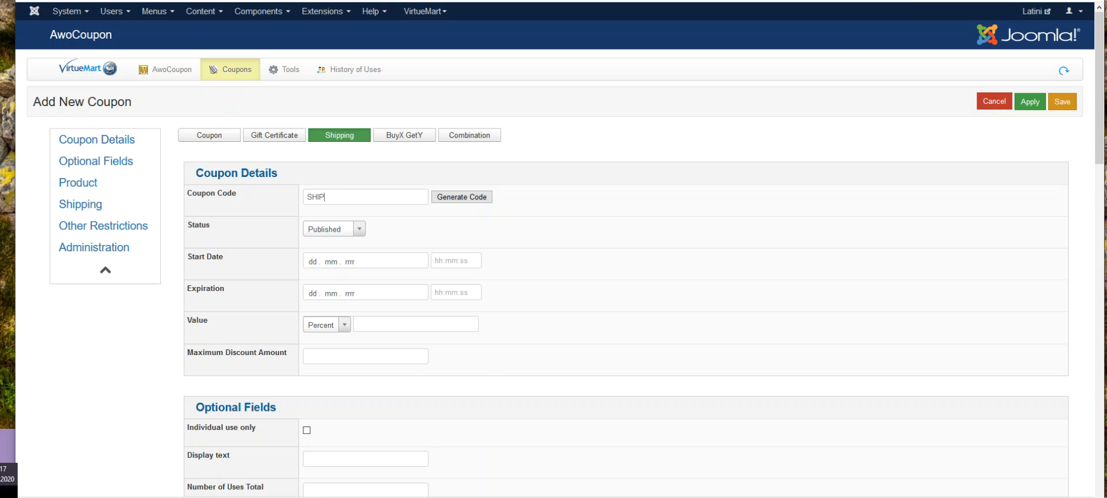
pyautogui.write('GRATIS')
pyautogui.write('100')
# Save the SHIPGRATIS shipping coupon with its optional fields left blank
pyautogui.scroll(-2, 576, 259)
pyautogui.scroll(2, 554, 259)
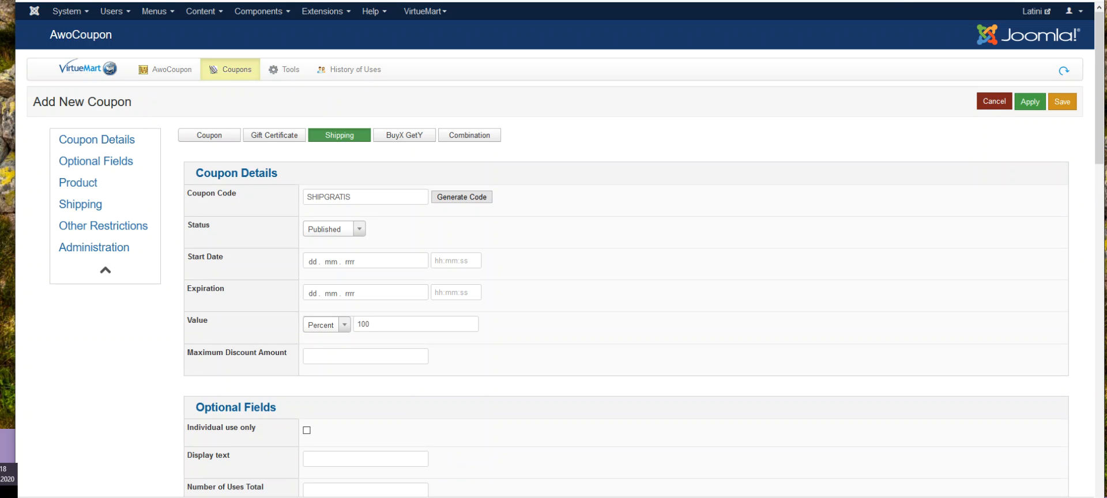
pyautogui.click(1062, 102)
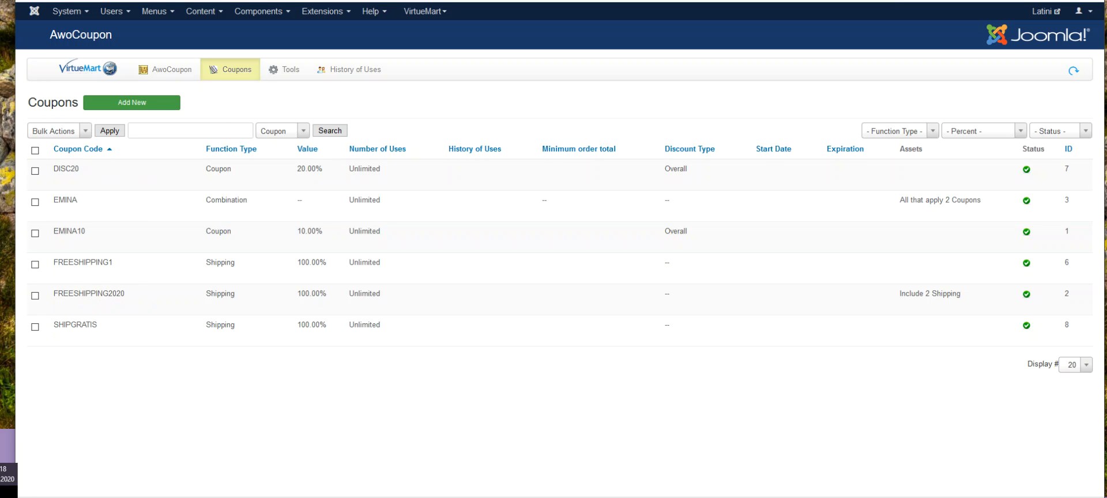
# Start a new Combination coupon with the code SHIPPING+20
pyautogui.click(131, 102)
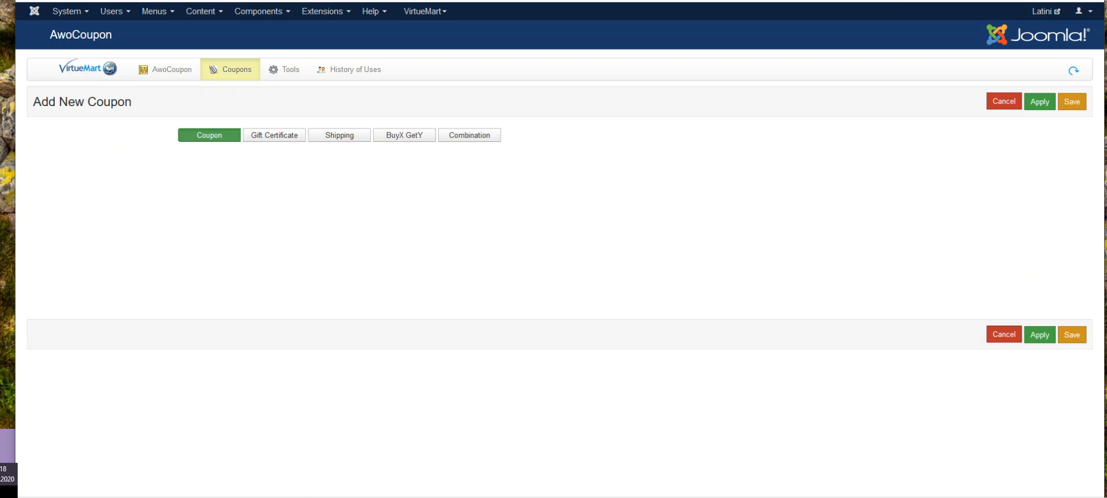
pyautogui.click(470, 135)
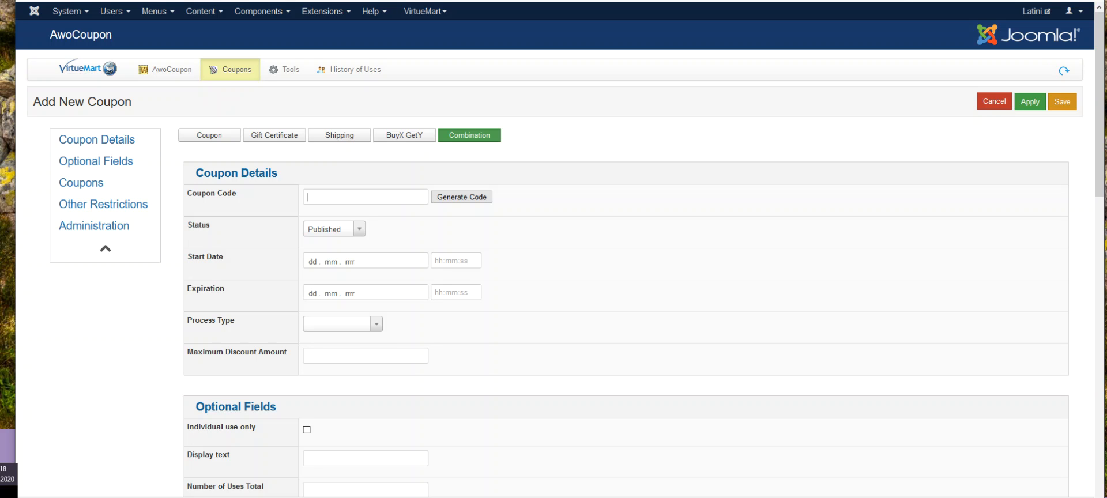
pyautogui.write('SHIPPING+20')
# Find the SHIPGRATIS coupon and include it in the combination's coupon list
pyautogui.scroll(-2, 554, 260)
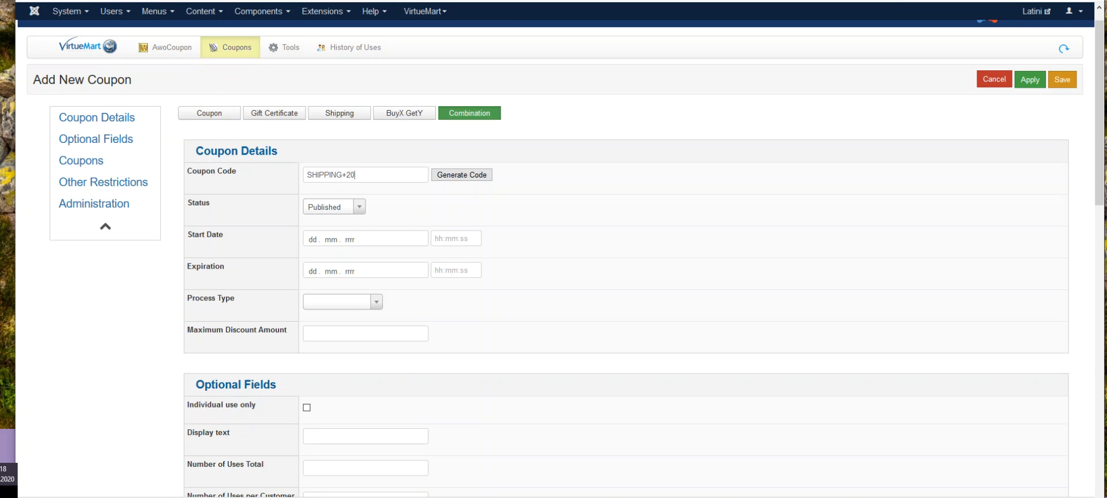
pyautogui.scroll(-2, 554, 260)
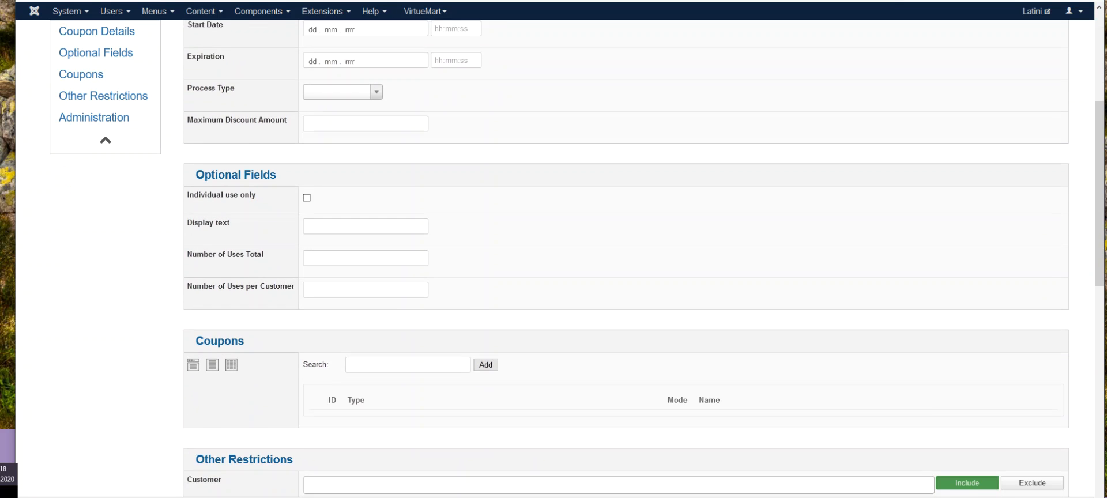
pyautogui.scroll(-2, 554, 260)
pyautogui.write('SHIP')
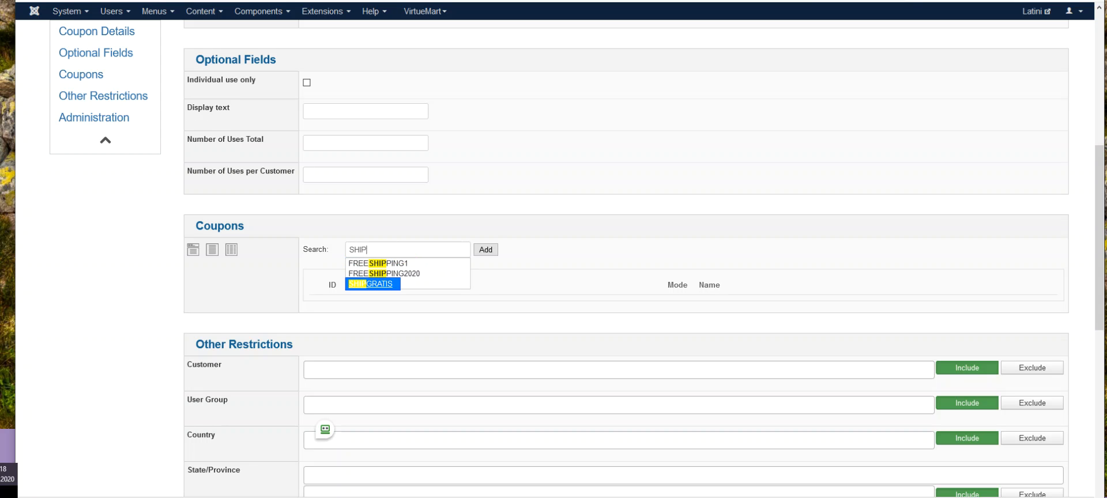
pyautogui.click(371, 283)
# Search for 20 and include the DISC20 coupon in the combination as well
pyautogui.click(394, 249)
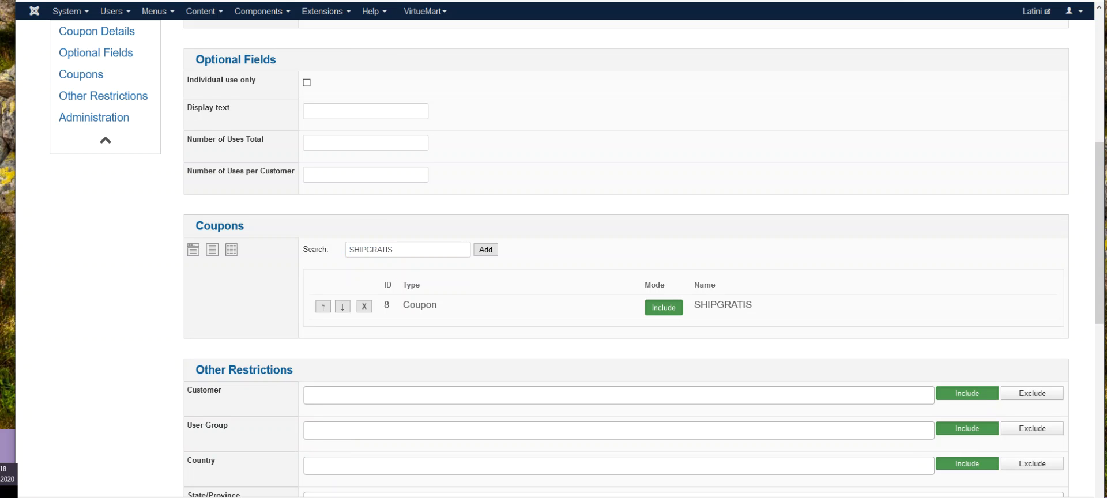
pyautogui.hotkey('ctrl', 'a')
pyautogui.write('2')
pyautogui.press('Down')
pyautogui.press('Up')
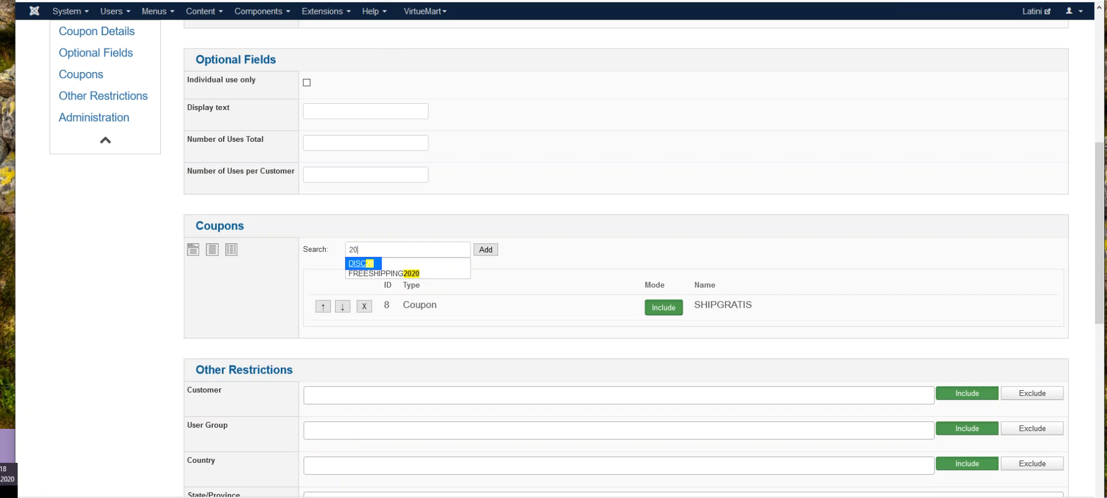
pyautogui.press('Return')
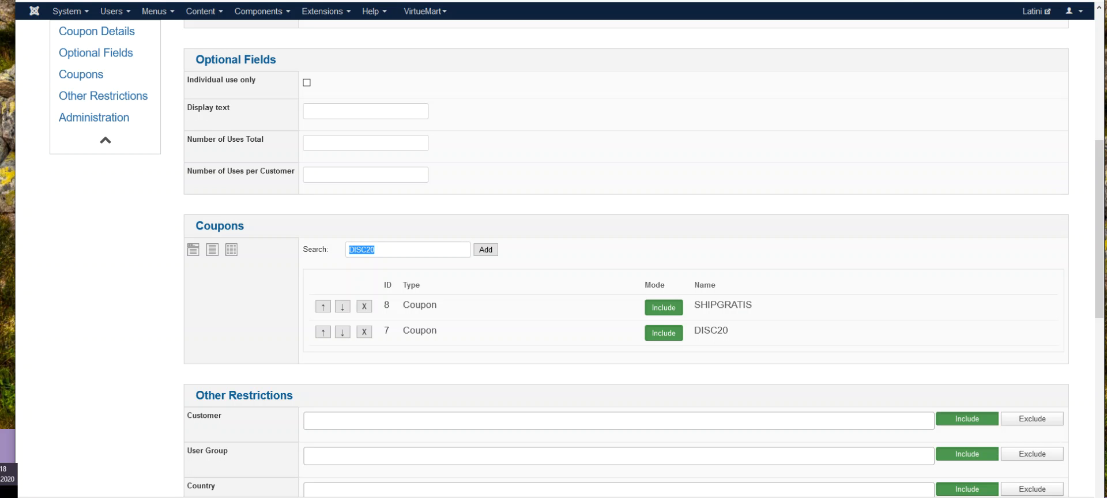
# Set the combination coupon's process type to All that apply and save it
pyautogui.scroll(5, 634, 260)
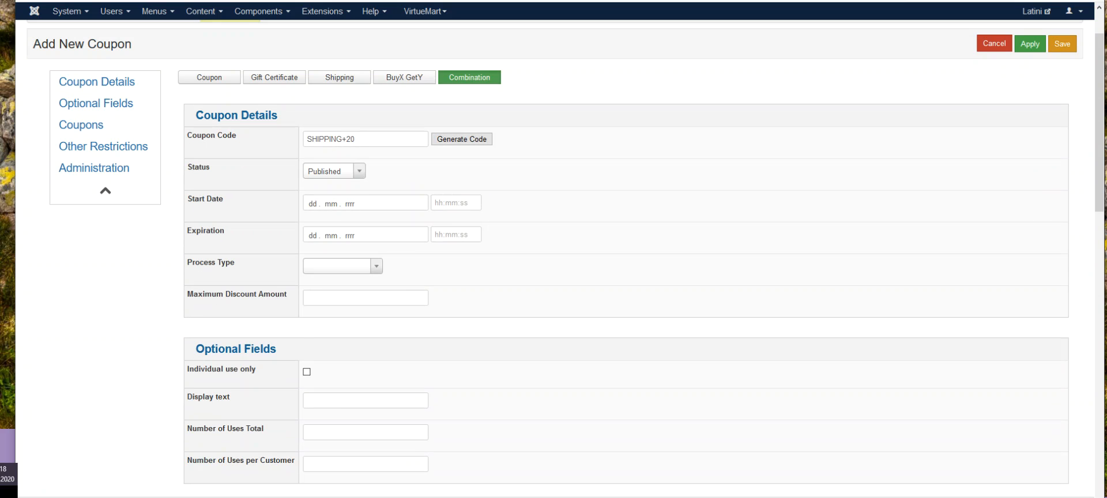
pyautogui.click(343, 266)
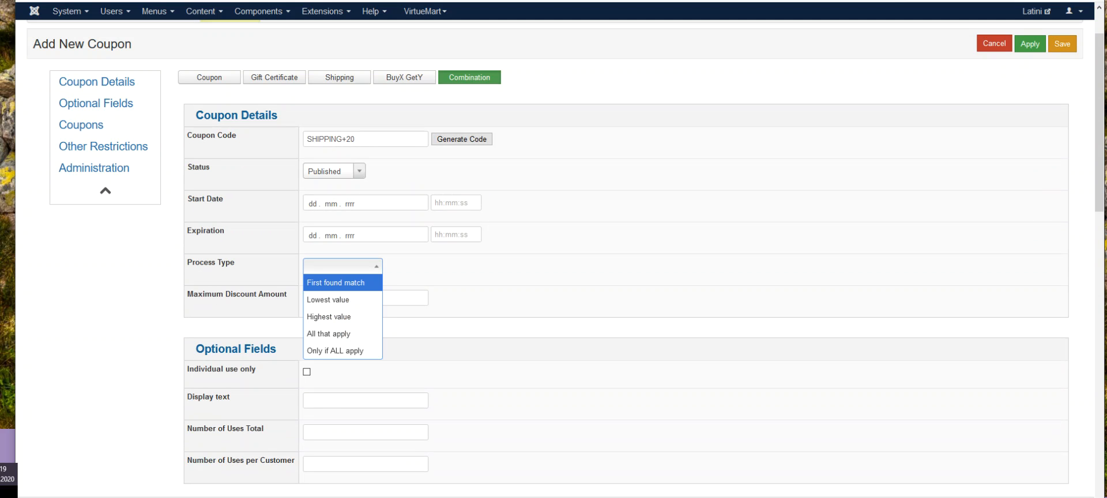
pyautogui.press('Down')
pyautogui.press('Down')
pyautogui.press('Down')
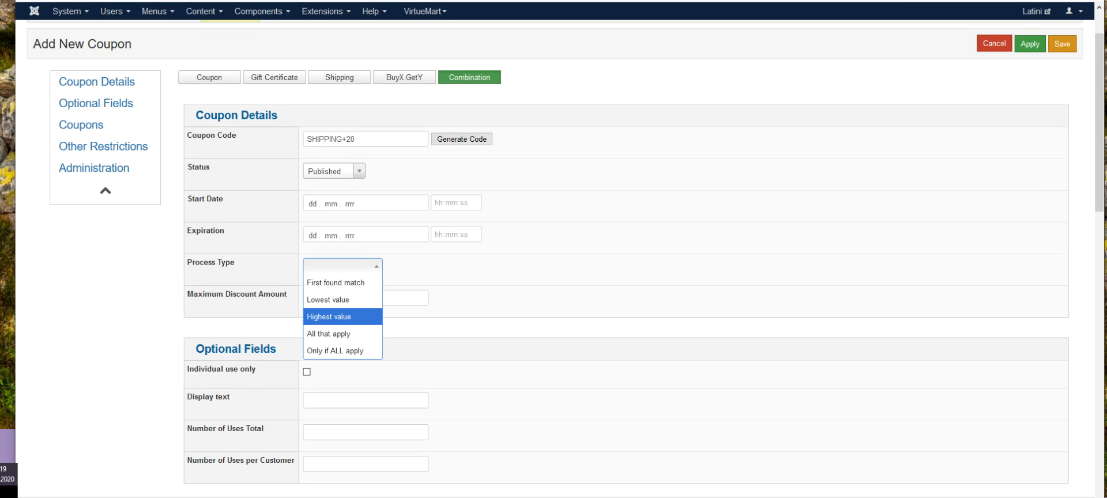
pyautogui.press('Return')
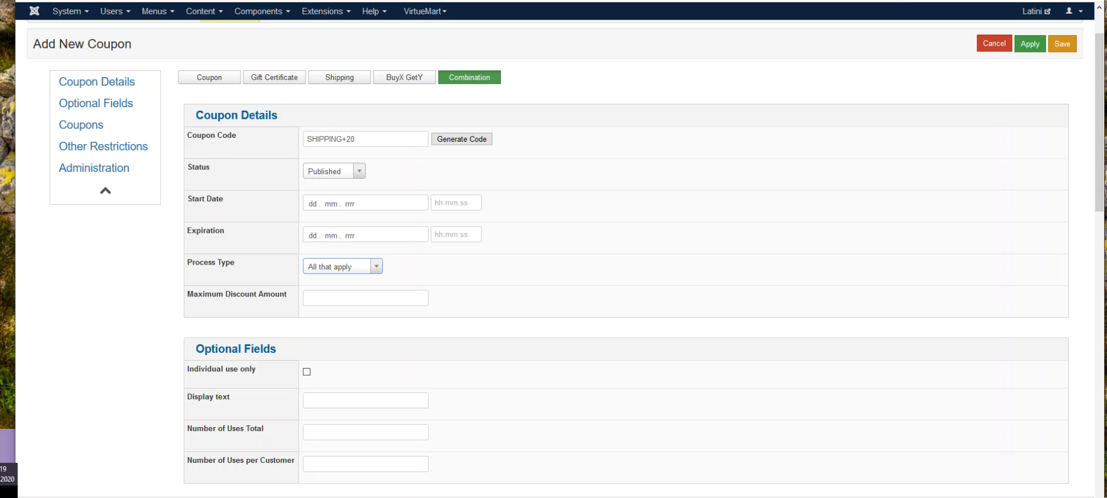
pyautogui.click(1062, 44)
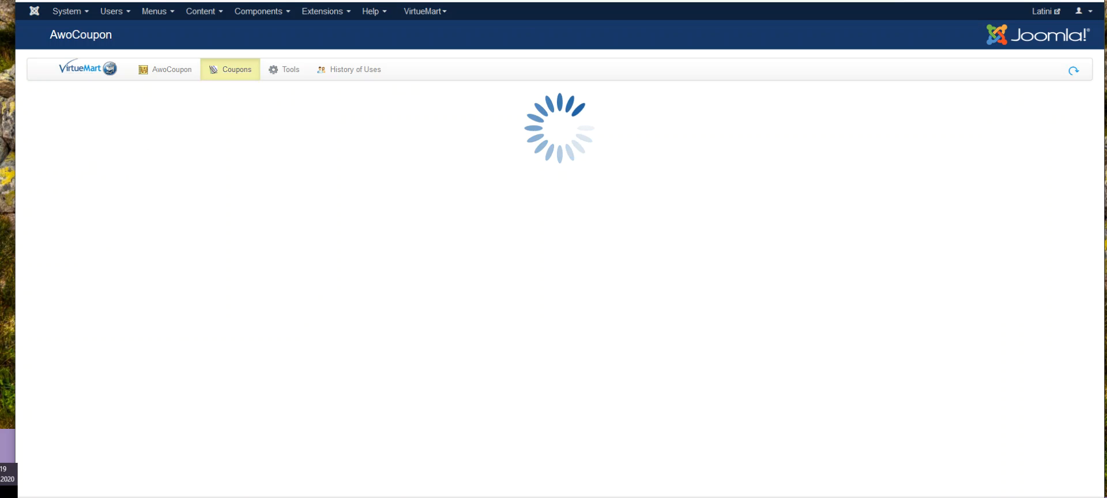